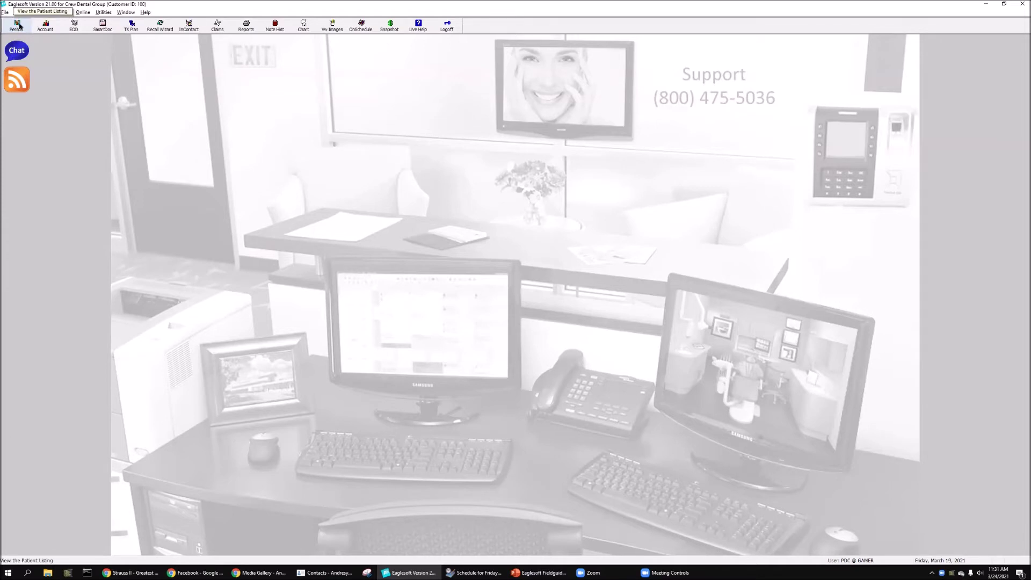
- Open the Person List and start a blank New Person record with ID AUTO
{"action": "left_click", "coordinate": [17, 26]}
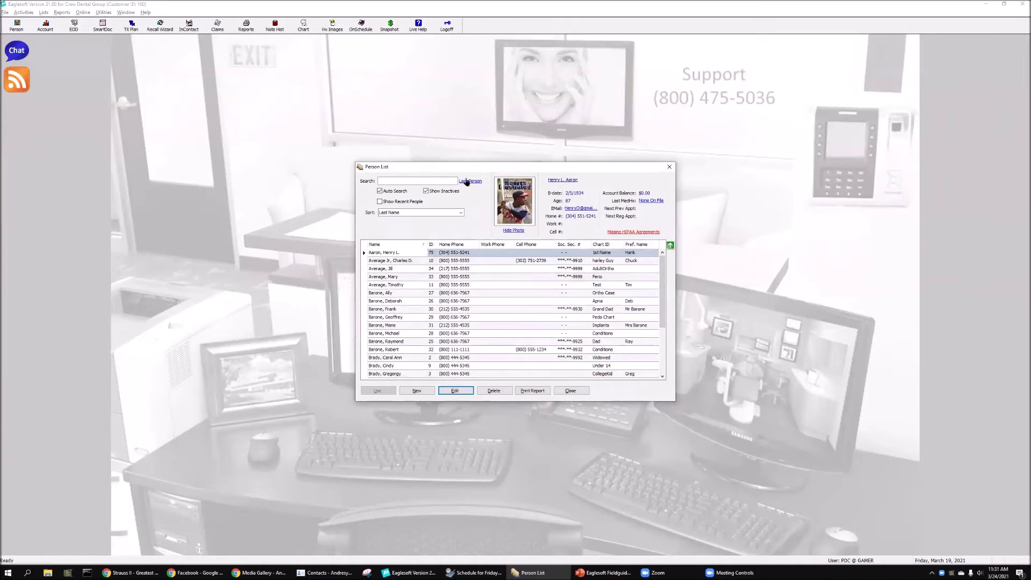
{"action": "left_click_drag", "start_coordinate": [465, 169], "coordinate": [253, 137]}
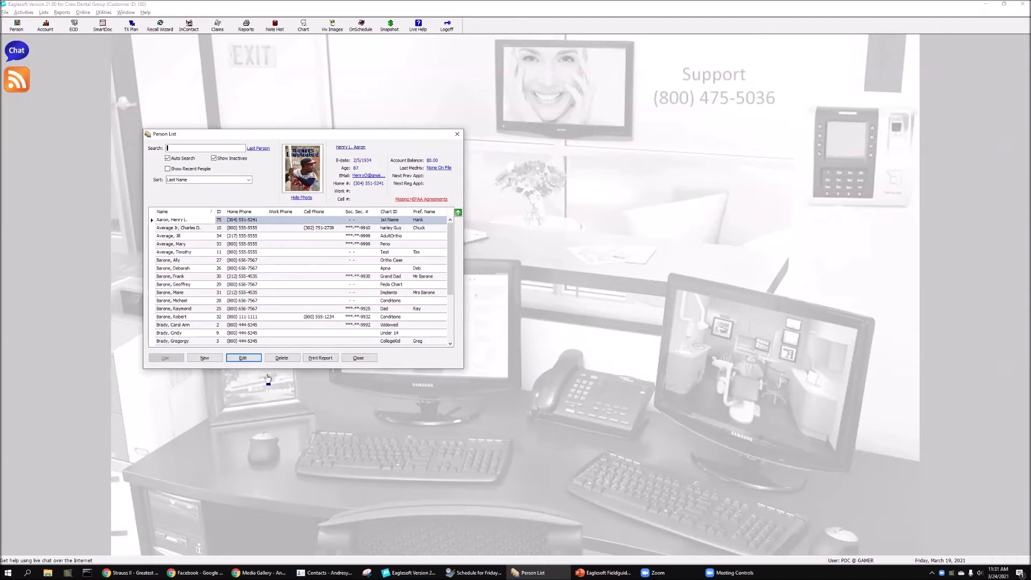
{"action": "left_click", "coordinate": [207, 359]}
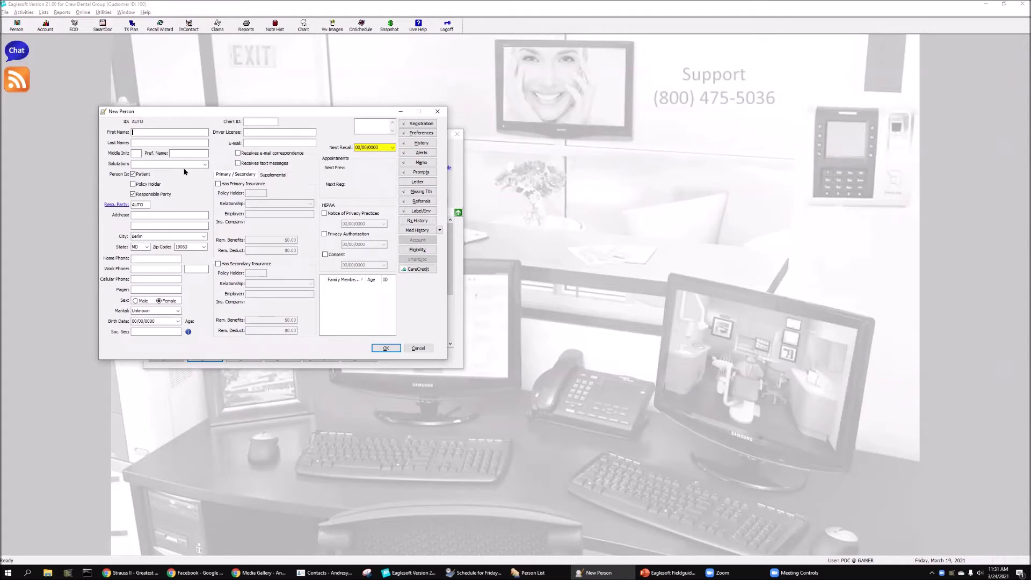
- Fill in the patient's first name, last name with suffix, middle initial and preferred name
{"action": "type", "text": "re"}
{"action": "key", "text": "Tab"}
{"action": "type", "text": "Shirdan Jr"}
{"action": "key", "text": "Tab"}
{"action": "key", "text": "Tab"}
{"action": "type", "text": "Dr Shirdan"}
{"action": "key", "text": "Tab"}
{"action": "left_click", "coordinate": [188, 167]}
- Choose the Dr. salutation for the patient from the Salutation list
{"action": "left_click", "coordinate": [206, 165]}
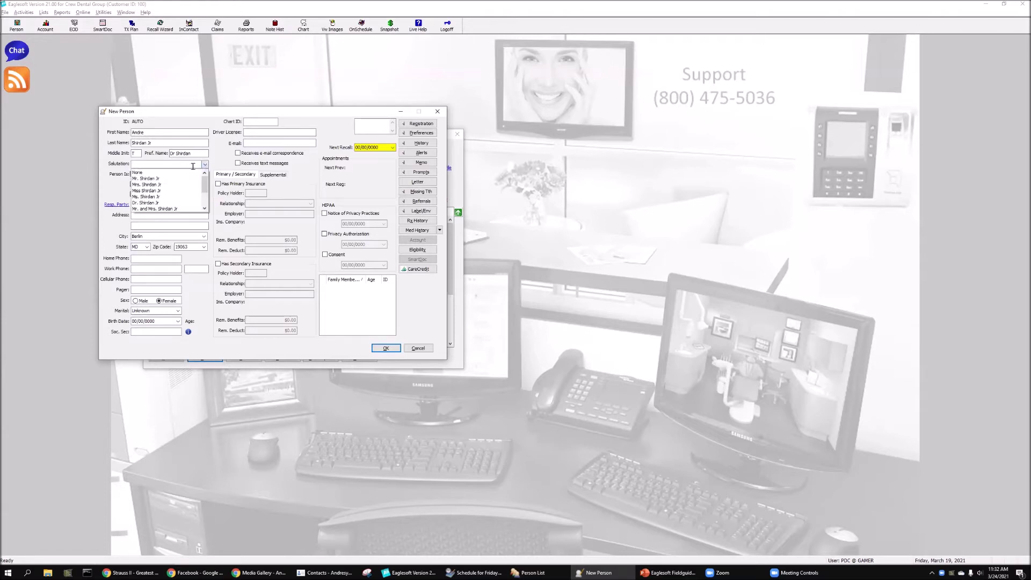
{"action": "left_click", "coordinate": [153, 203]}
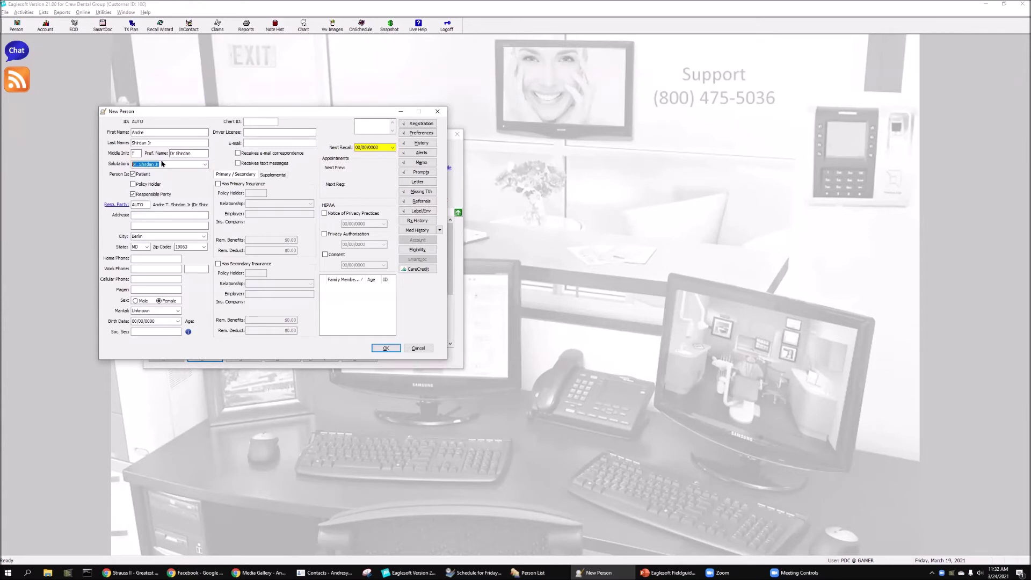
{"action": "left_click", "coordinate": [163, 164]}
{"action": "key", "text": "Tab"}
{"action": "left_click", "coordinate": [133, 184]}
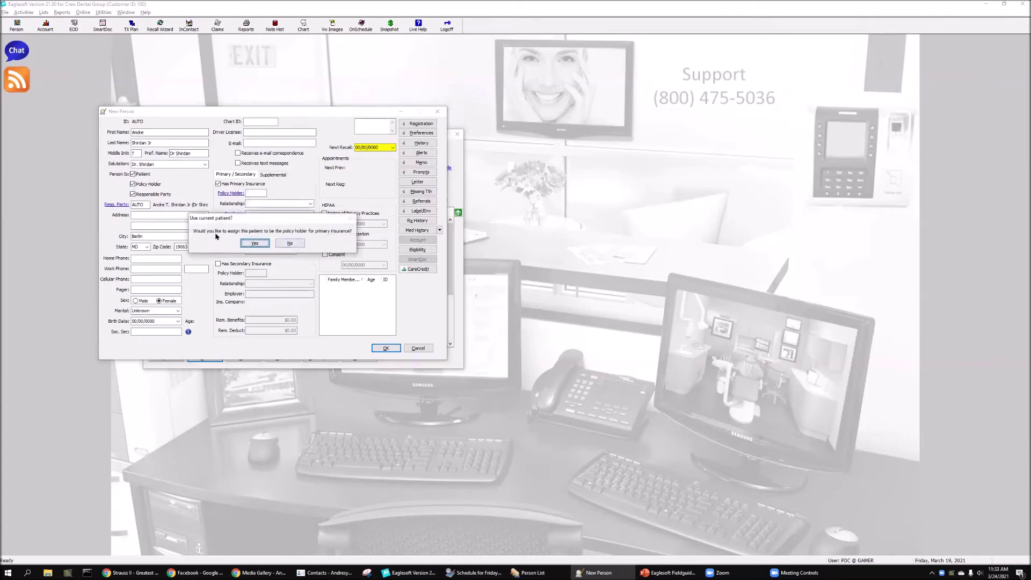
- Confirm the patient as their own primary insurance policy holder, relationship Self
{"action": "left_click", "coordinate": [255, 243]}
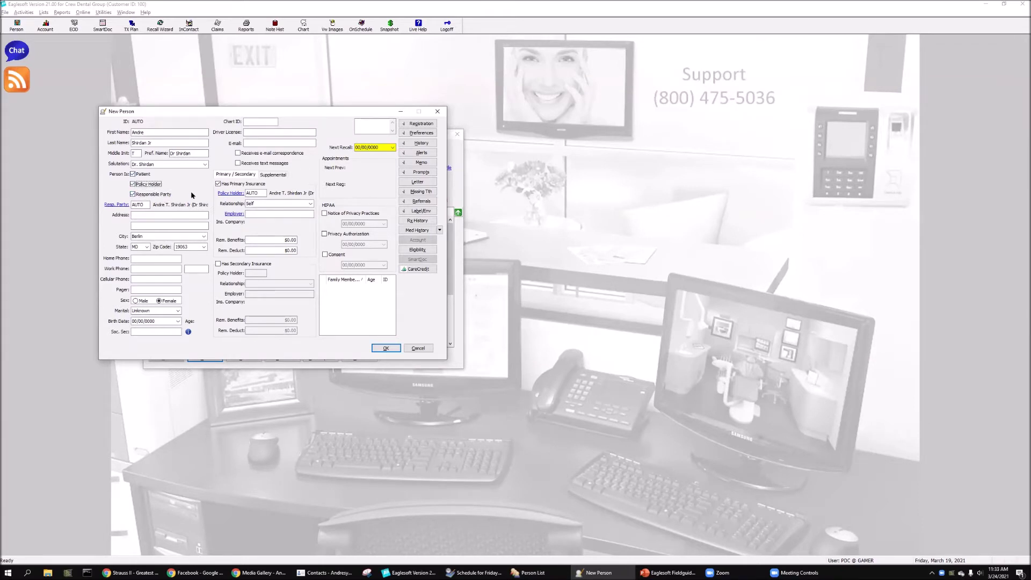
{"action": "left_click", "coordinate": [169, 217]}
- Enter the street address, apartment, home, work-with-extension and cell phone numbers, and set sex to Male
{"action": "type", "text": "1234"}
{"action": "type", "text": " Main "}
{"action": "type", "text": "St"}
{"action": "type", "text": "Apt 256"}
{"action": "key", "text": "Tab"}
{"action": "key", "text": "Tab"}
{"action": "key", "text": "Tab"}
{"action": "key", "text": "Tab"}
{"action": "key", "text": "Tab"}
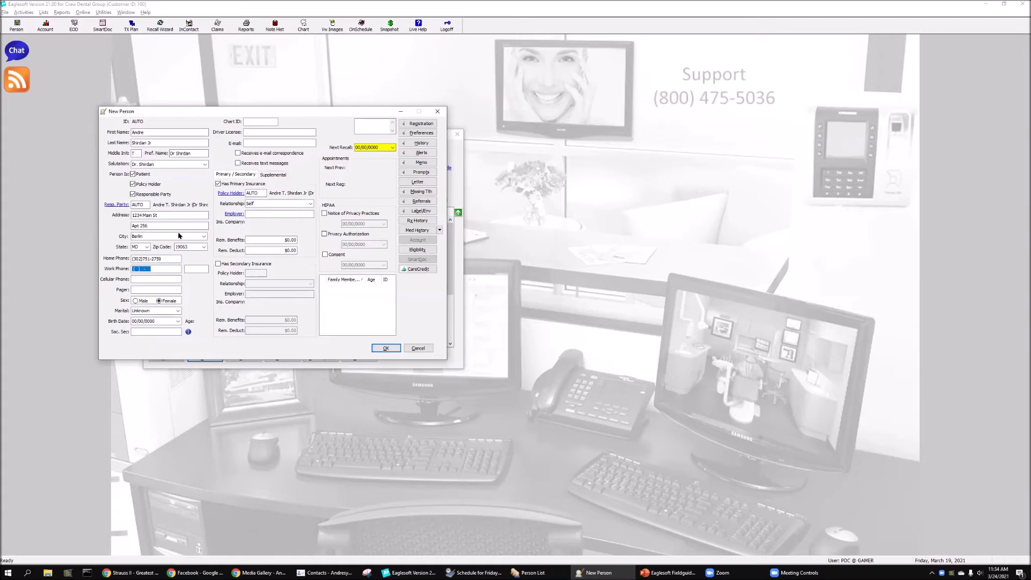
{"action": "type", "text": "80055"}
{"action": "type", "text": "51234"}
{"action": "type", "text": "1234"}
{"action": "key", "text": "Tab"}
{"action": "key", "text": "Tab"}
{"action": "left_click", "coordinate": [136, 302]}
{"action": "left_click", "coordinate": [178, 311]}
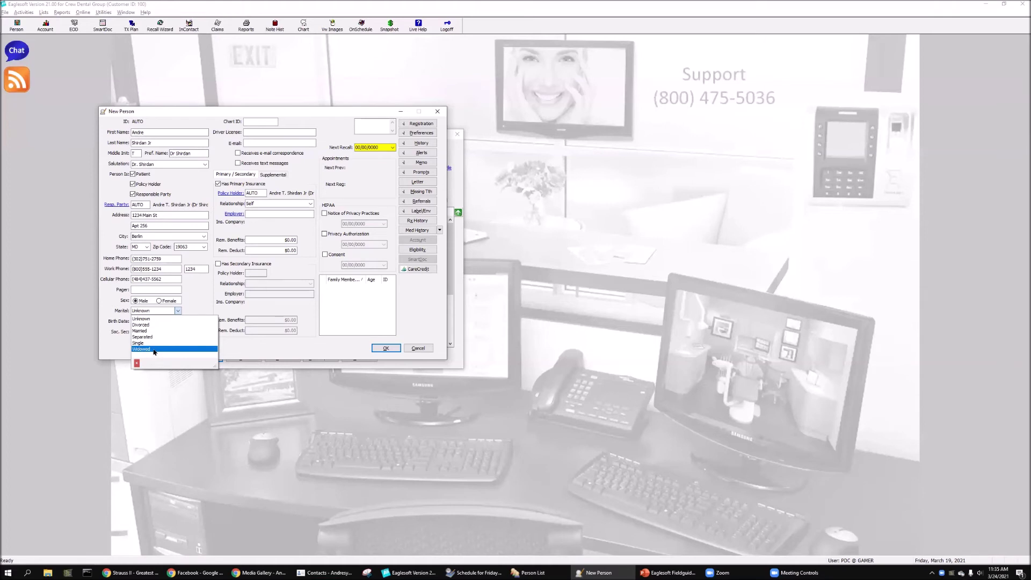
{"action": "left_click", "coordinate": [200, 295]}
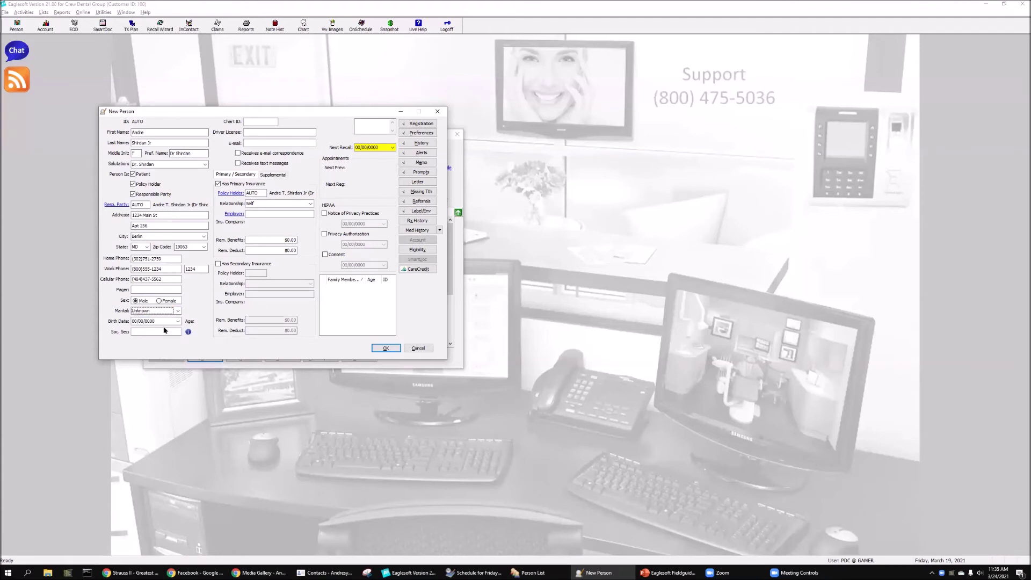
{"action": "left_click", "coordinate": [164, 321]}
{"action": "type", "text": "03"}
{"action": "type", "text": "0619"}
{"action": "type", "text": "8"}
{"action": "type", "text": "8"}
{"action": "type", "text": "2009"}
{"action": "type", "text": "1"}
{"action": "key", "text": "Tab"}
{"action": "key", "text": "Tab"}
{"action": "left_click", "coordinate": [250, 121]}
- Fill in the Chart ID field with the patient's chart identifier
{"action": "type", "text": "ES Guy"}
{"action": "left_click", "coordinate": [246, 132]}
{"action": "left_click_drag", "start_coordinate": [266, 111], "coordinate": [675, 210]}
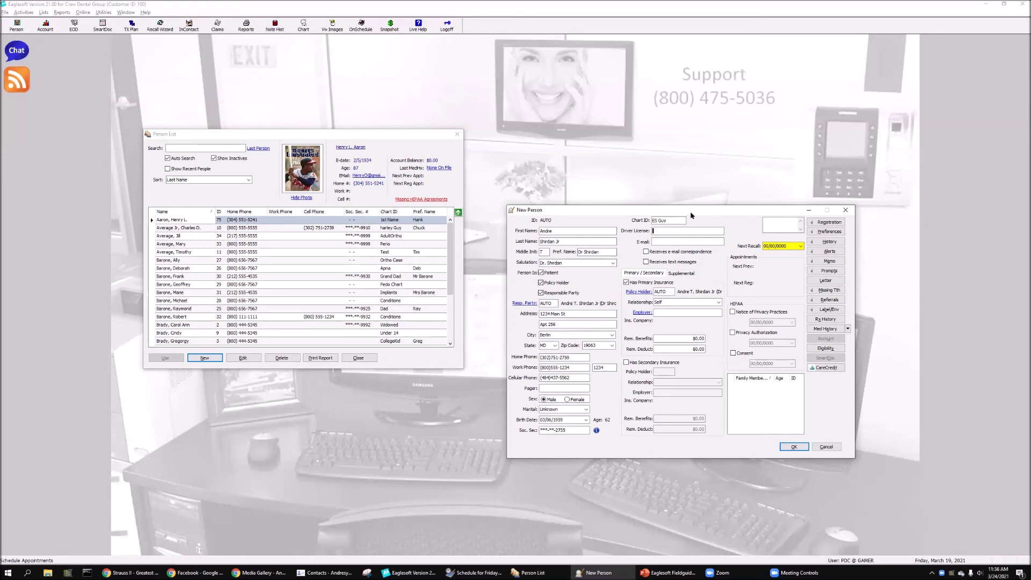
{"action": "left_click_drag", "start_coordinate": [686, 214], "coordinate": [318, 192]}
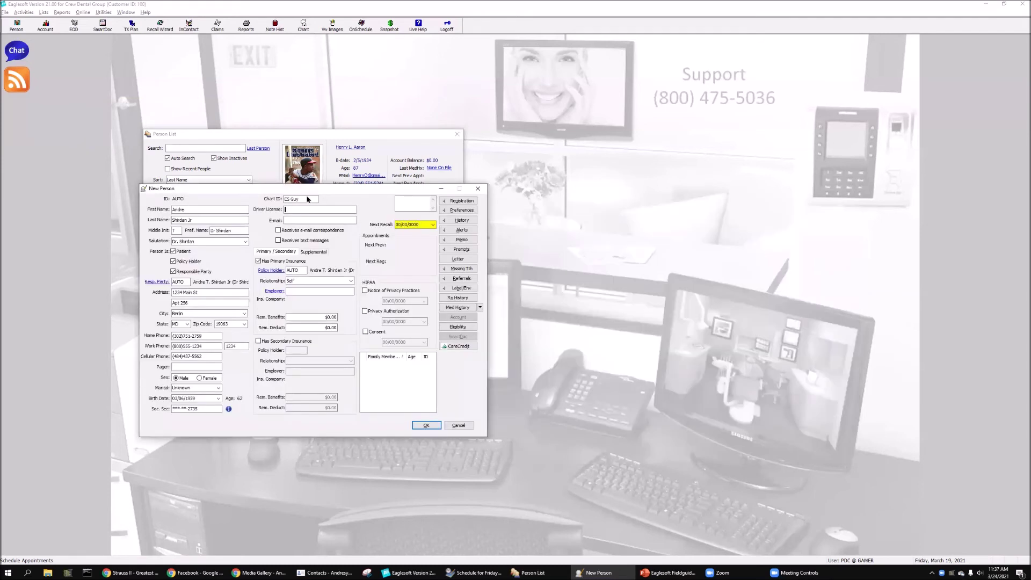
{"action": "left_click", "coordinate": [307, 199]}
- Enter the patient's e-mail address in the E-mail field
{"action": "left_click", "coordinate": [300, 220]}
{"action": "left_click", "coordinate": [309, 220]}
{"action": "key", "text": "Tab"}
{"action": "left_click", "coordinate": [275, 291]}
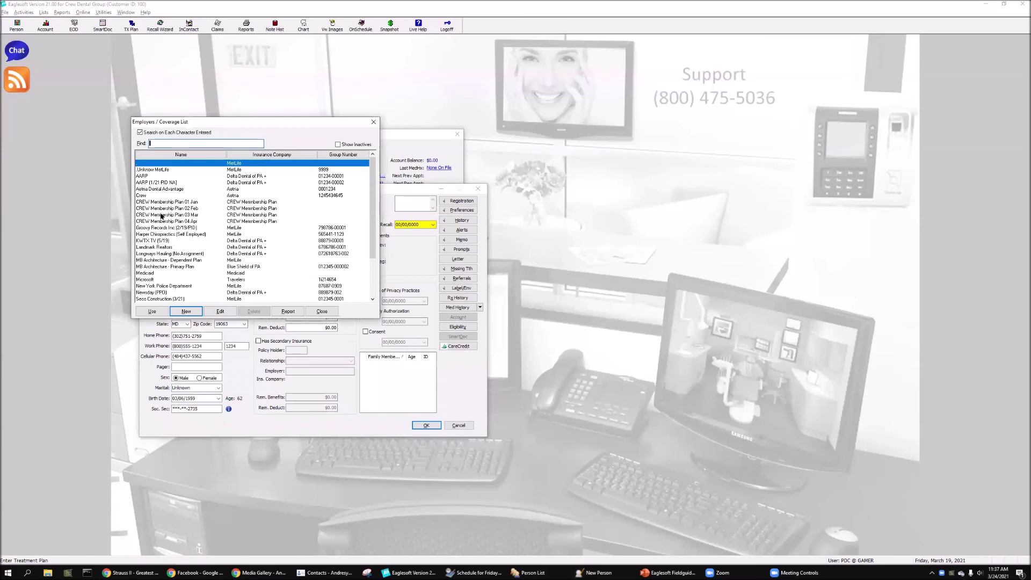
- Assign employer Crew with Aetna coverage ($1000.00 benefits, $25.00 deductible) to the patient
{"action": "left_click", "coordinate": [156, 196]}
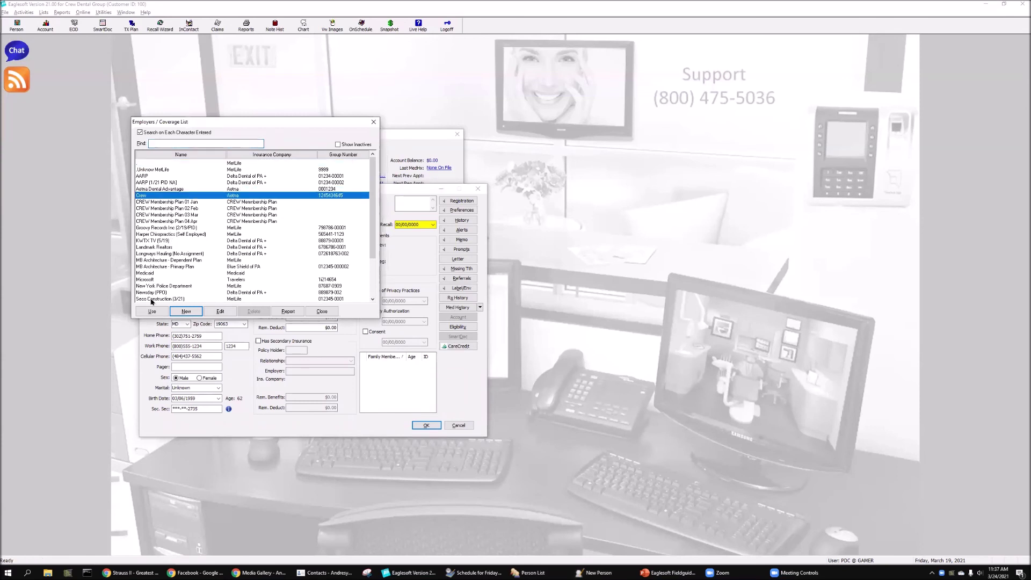
{"action": "left_click", "coordinate": [152, 311]}
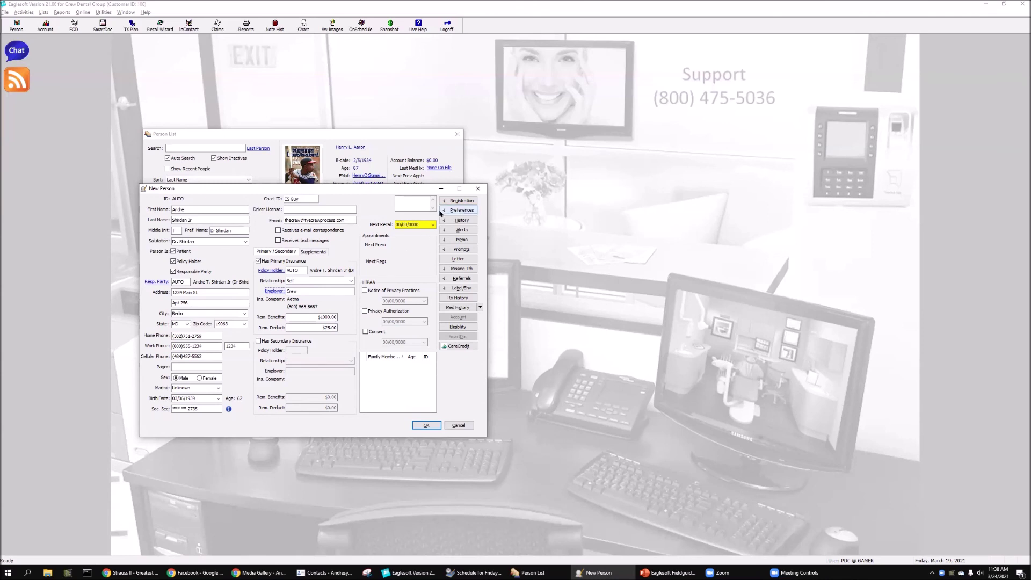
- In Patient Preferences, enter the patient's primary insurance member ID
{"action": "left_click", "coordinate": [454, 210]}
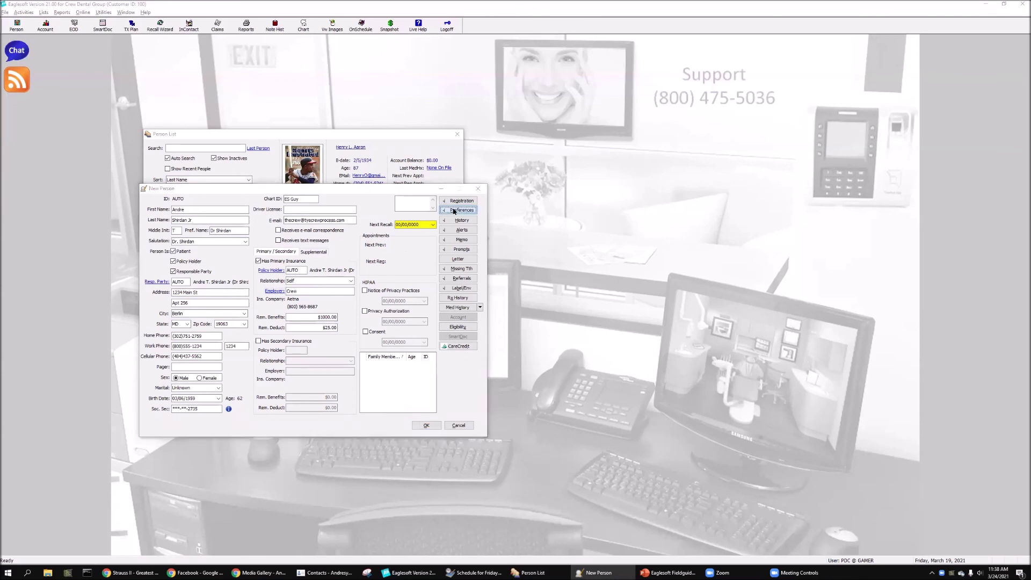
{"action": "left_click_drag", "start_coordinate": [156, 14], "coordinate": [442, 234]}
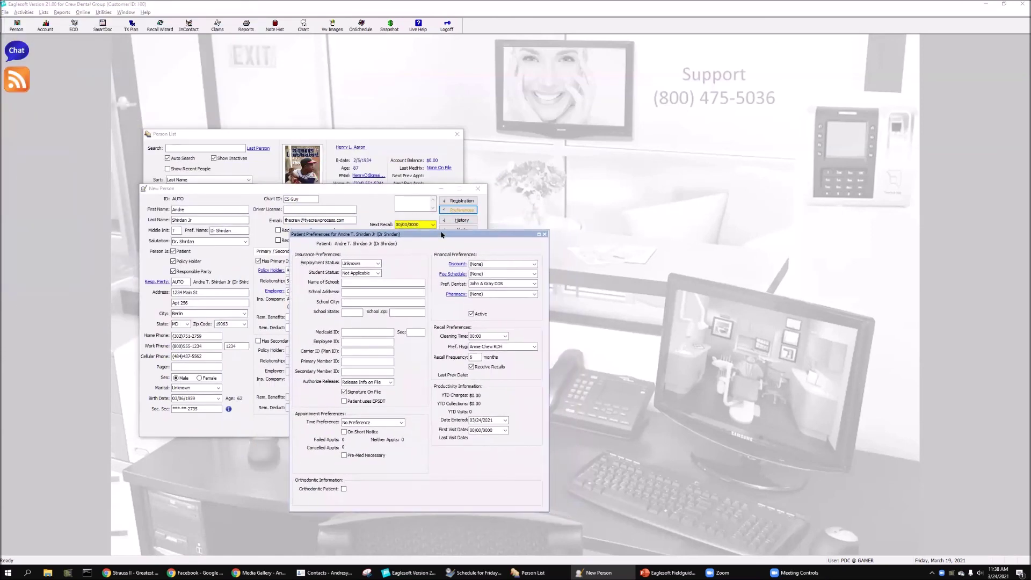
{"action": "left_click", "coordinate": [363, 361]}
{"action": "left_click_drag", "start_coordinate": [425, 235], "coordinate": [638, 188]}
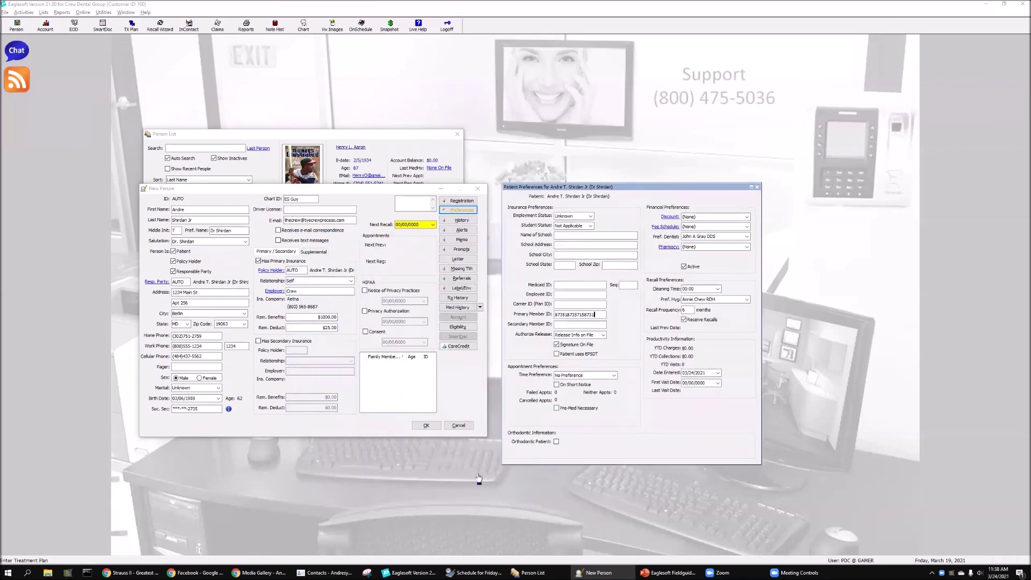